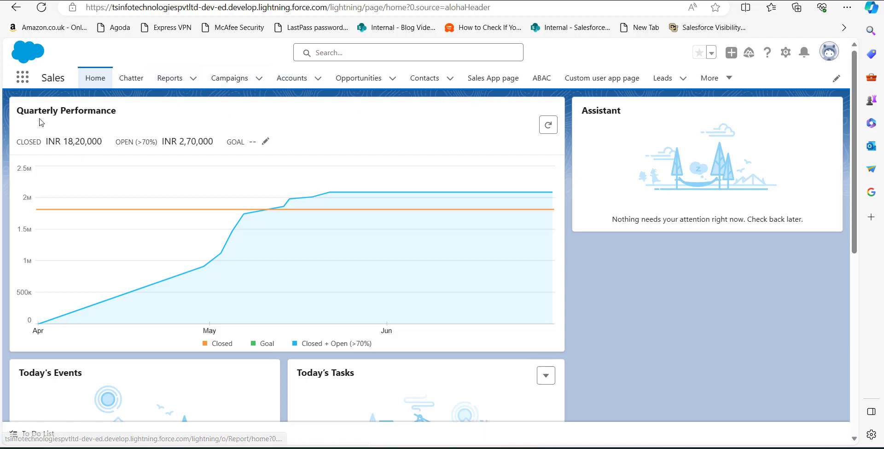
Search the apps and items for "report" and open Reports
left_click(23, 84)
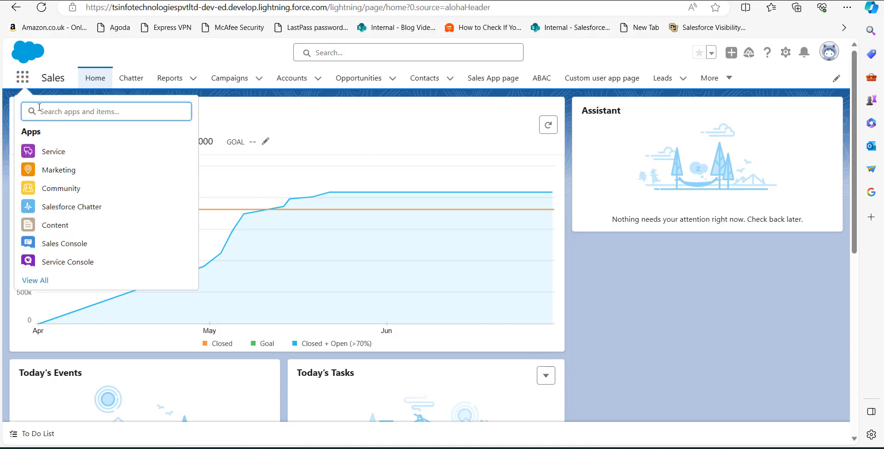
type("report")
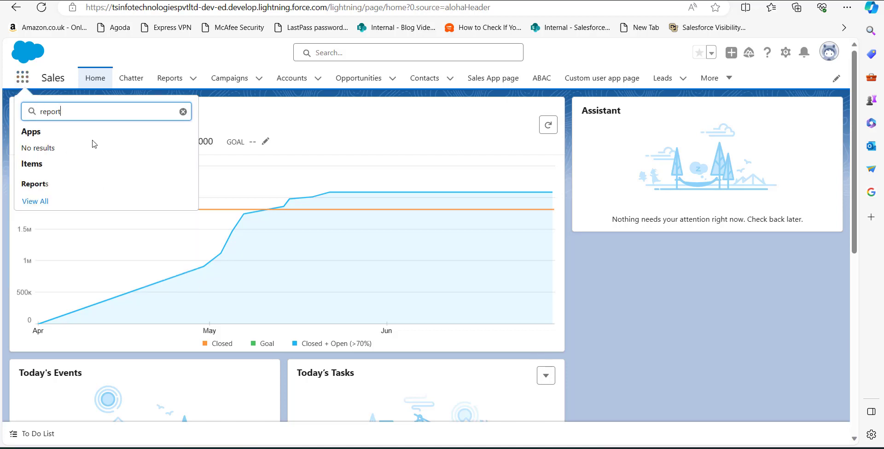
left_click(44, 188)
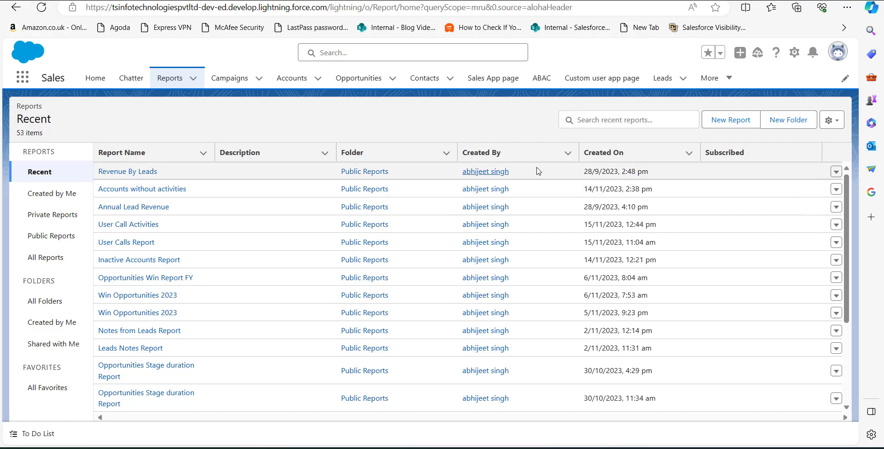
Start a new report using the Opportunity History report type from the Opportunities category
left_click(727, 128)
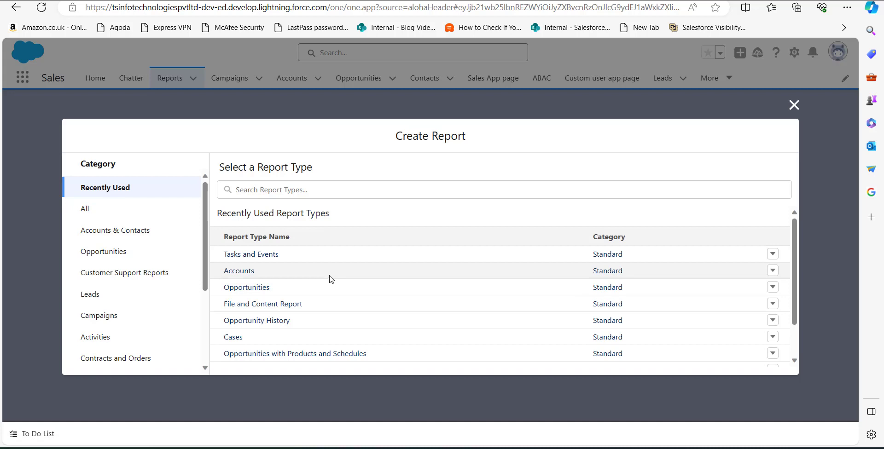
left_click(169, 260)
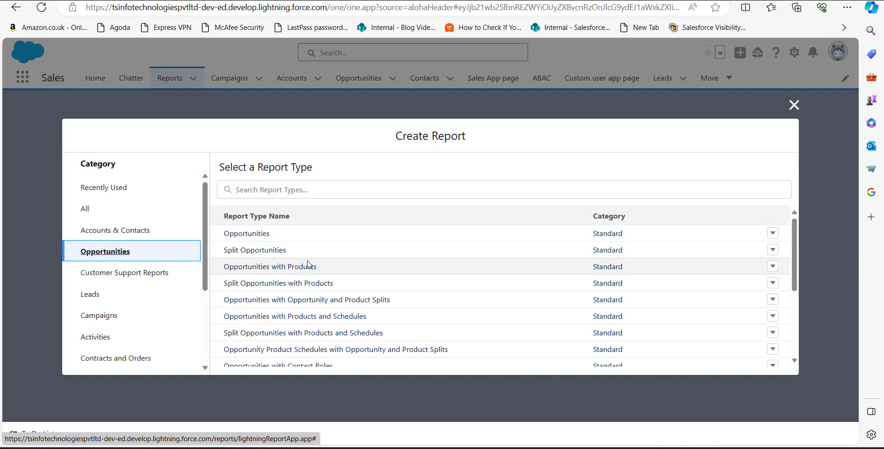
scroll(308, 264, "down", 4)
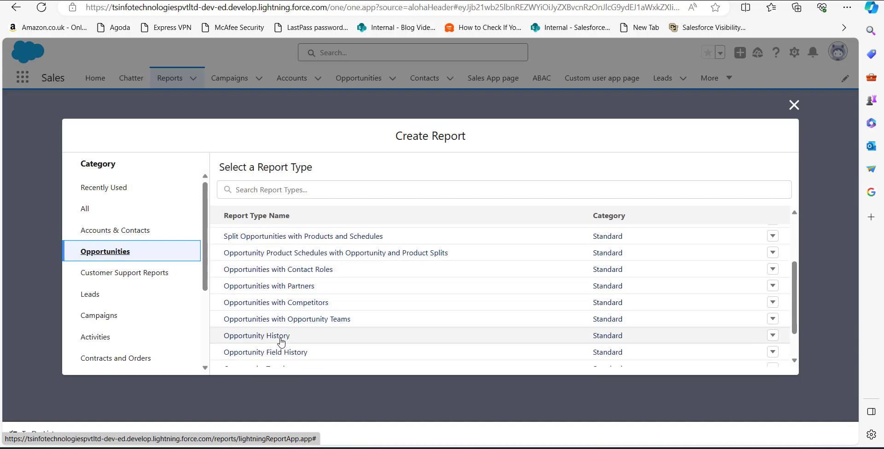
left_click(283, 338)
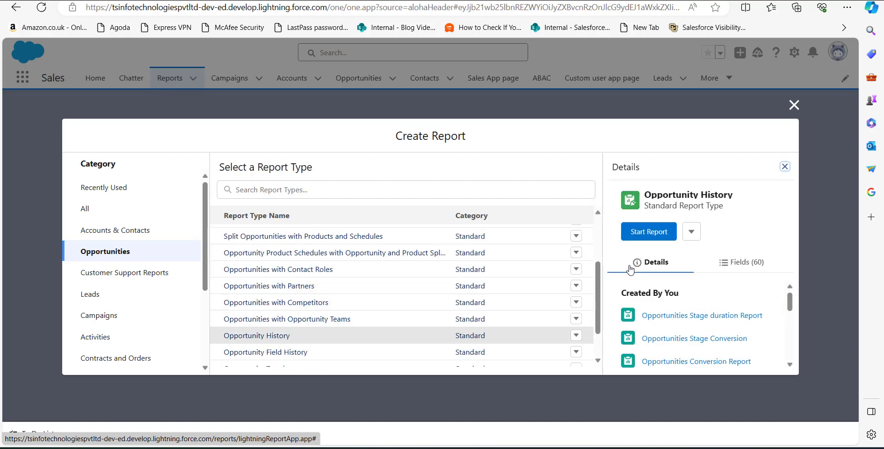
left_click(639, 240)
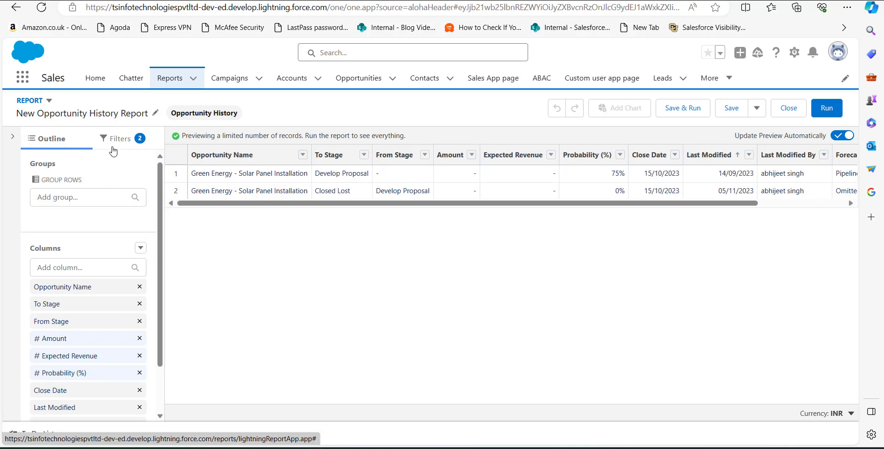
Change the report's Show Me filter to All opportunities and apply it
left_click(116, 143)
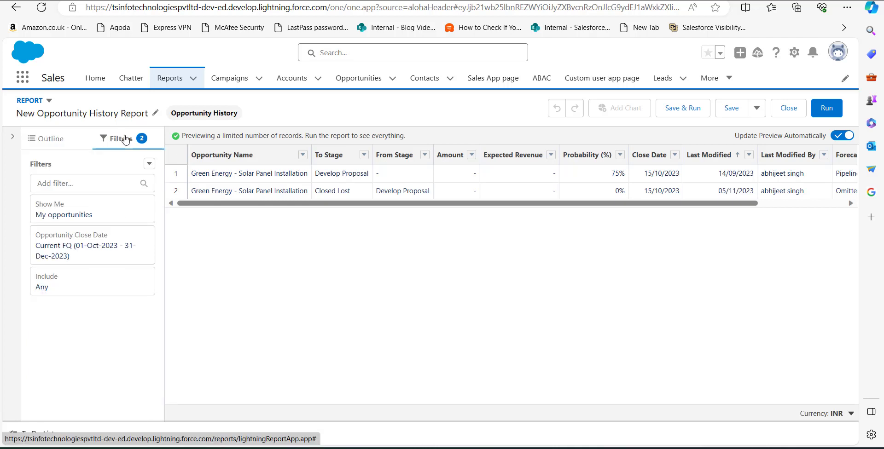
left_click(78, 212)
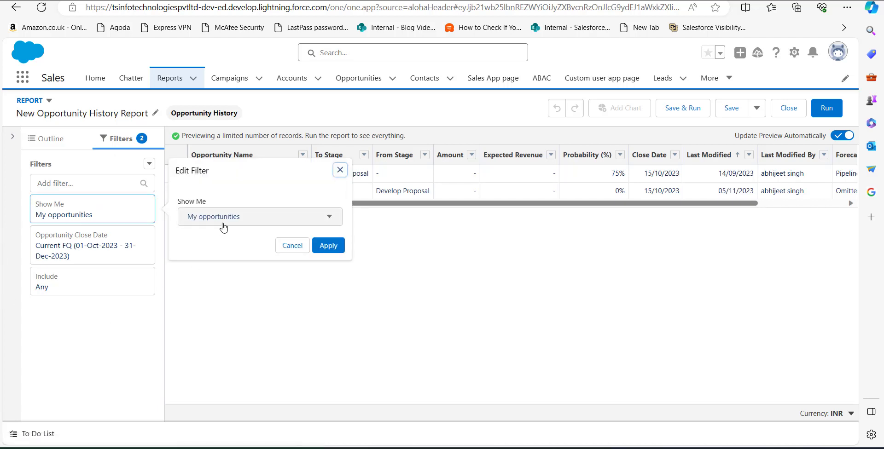
left_click(223, 227)
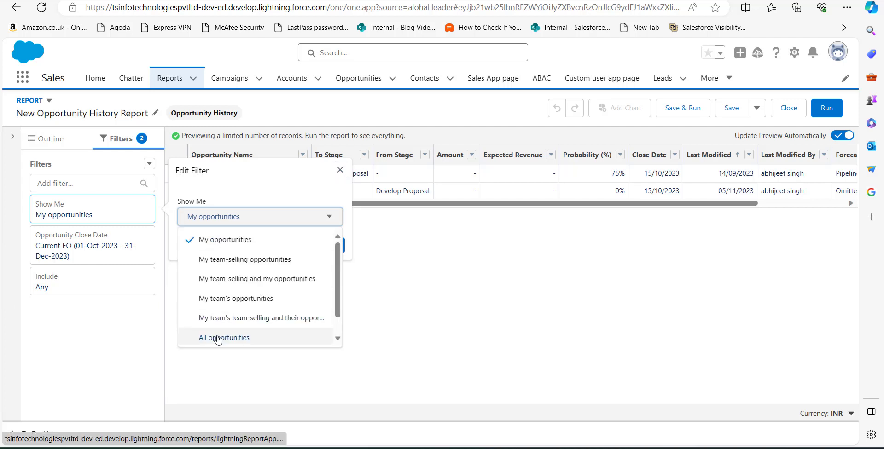
left_click(219, 340)
left_click(328, 245)
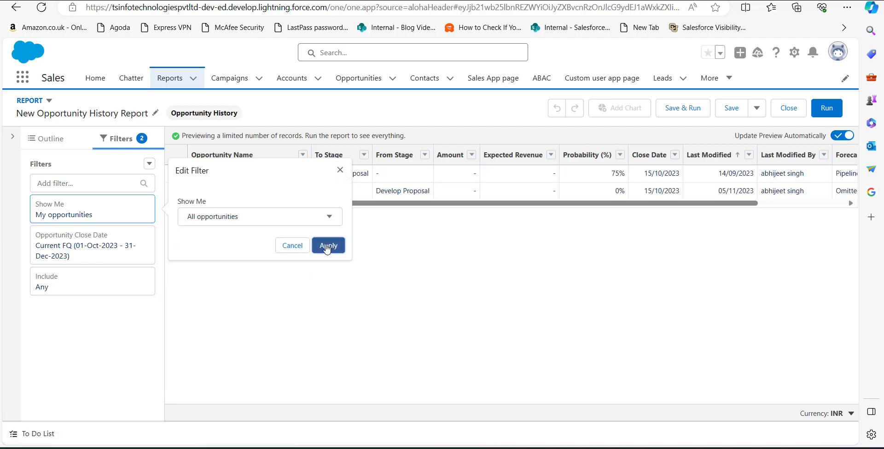
Set the Opportunity Close Date filter's range to All Time and apply it
left_click(90, 249)
left_click(295, 267)
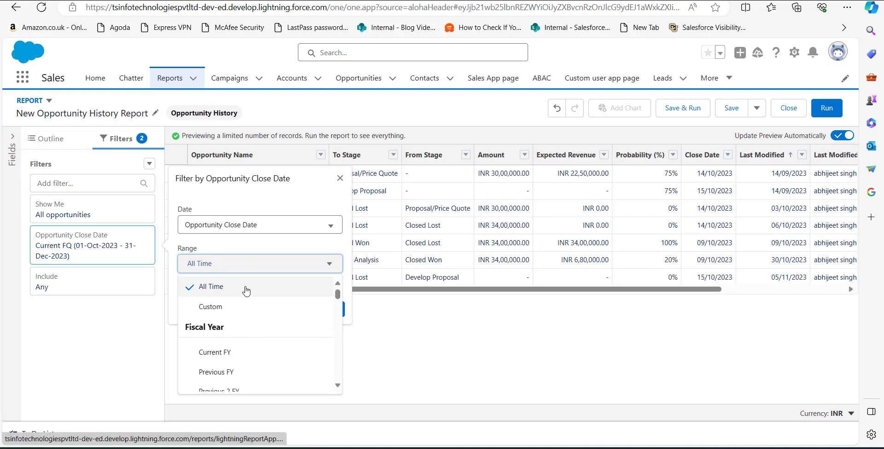
left_click(267, 290)
left_click(327, 309)
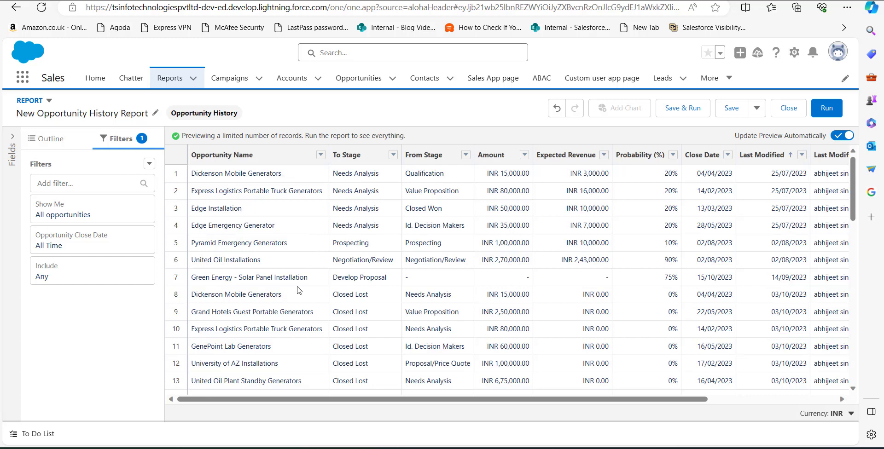
Add the Stage Duration field as a column of the report
left_click(46, 139)
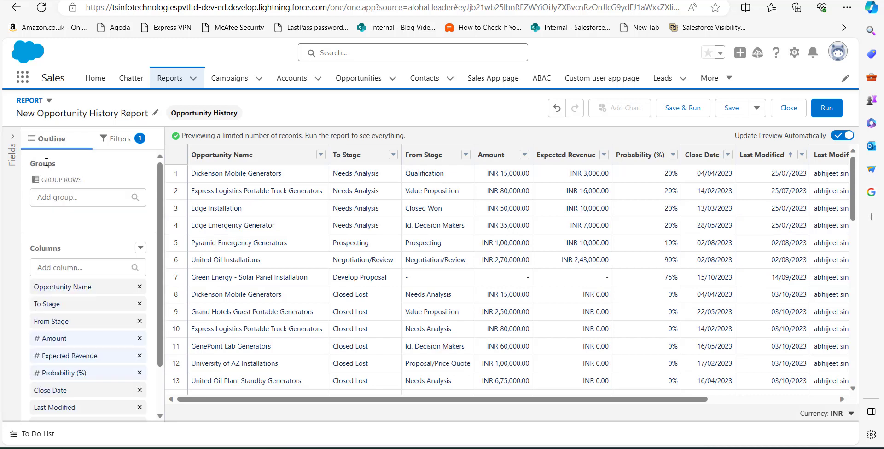
left_click(67, 267)
type("stage")
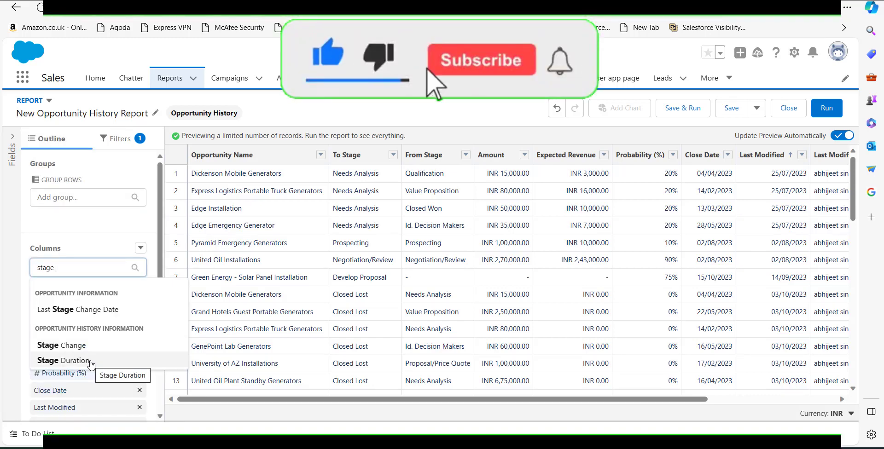
left_click(73, 361)
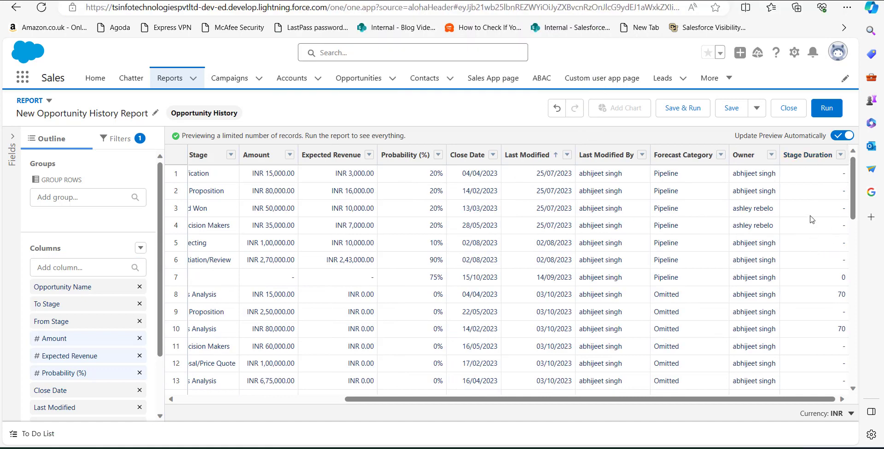
Summarize Stage Duration by Average and remove the Last Modified, Last Modified By, Forecast Category and Owner columns
left_click(840, 156)
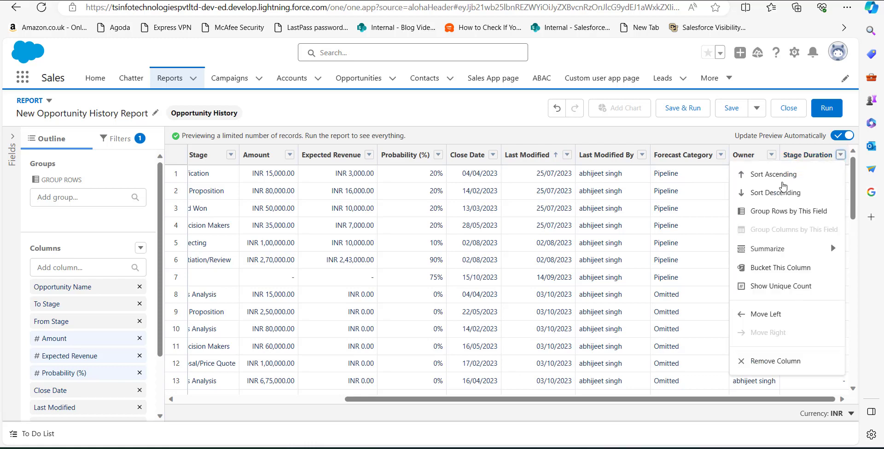
mouse_move(792, 249)
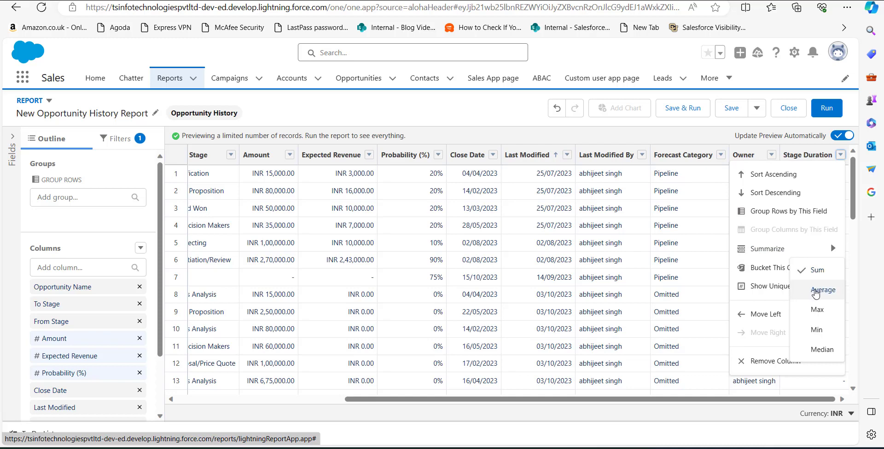
left_click(815, 292)
scroll(81, 255, "down", 1)
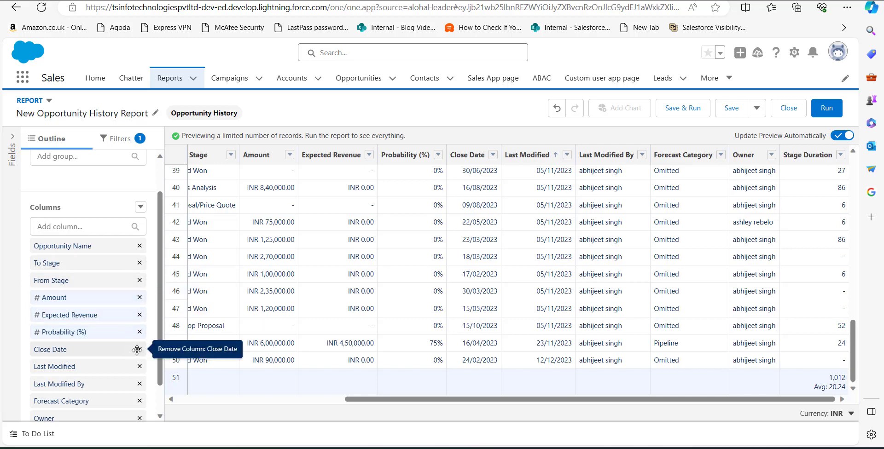
left_click(139, 367)
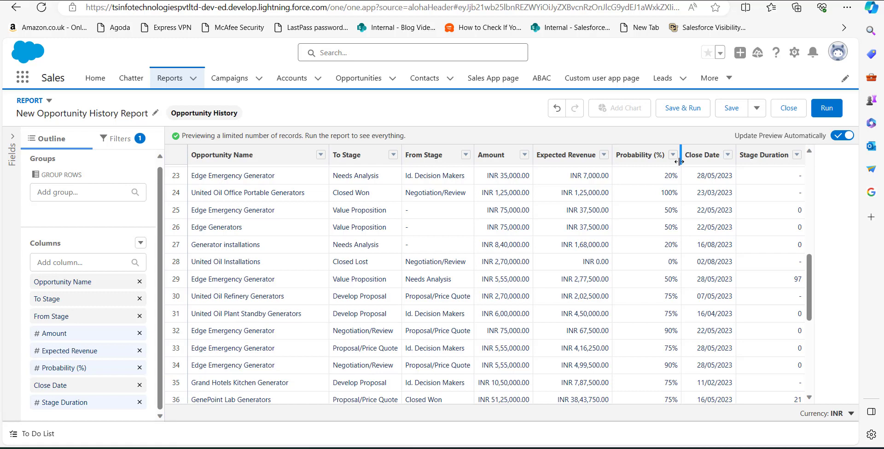
Begin saving and running the report, naming it "Opportunities duration in Sales" and letting its unique name fill in
left_click(685, 115)
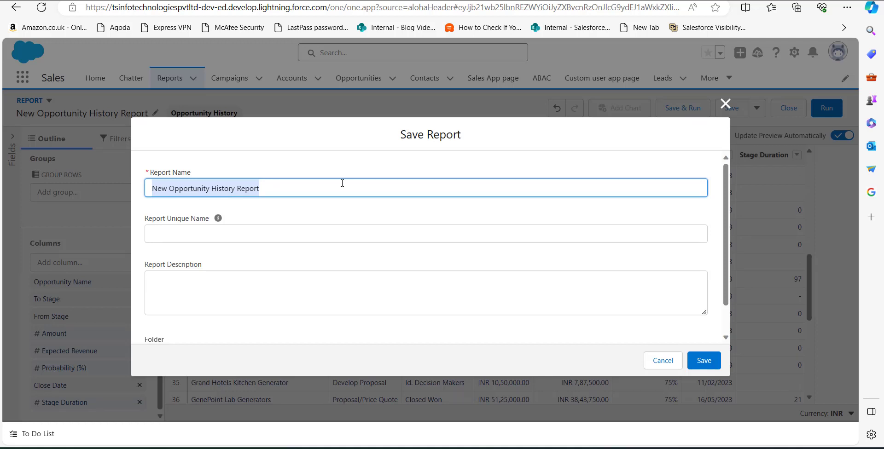
type("Opportunities duration in Sales")
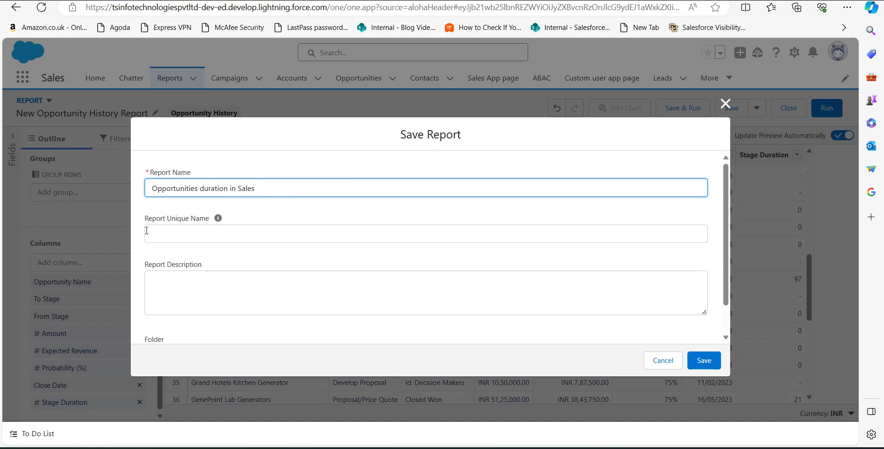
left_click(238, 233)
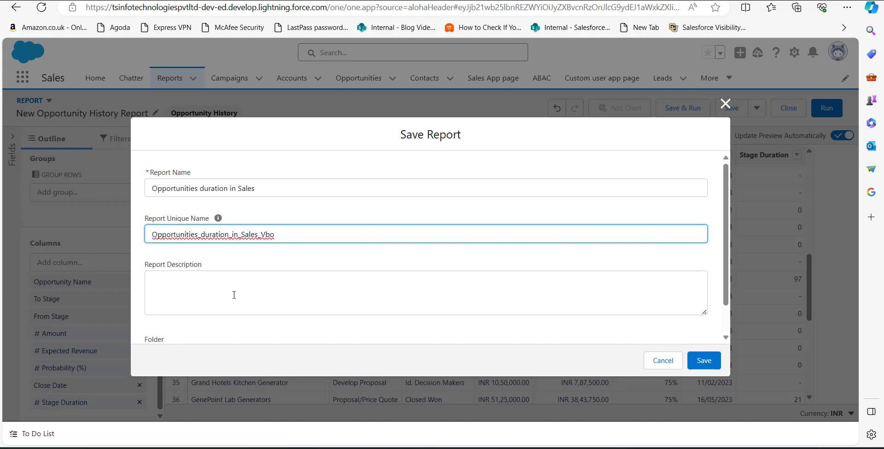
Choose Public Reports as the report's folder and save the report
scroll(234, 295, "down", 1)
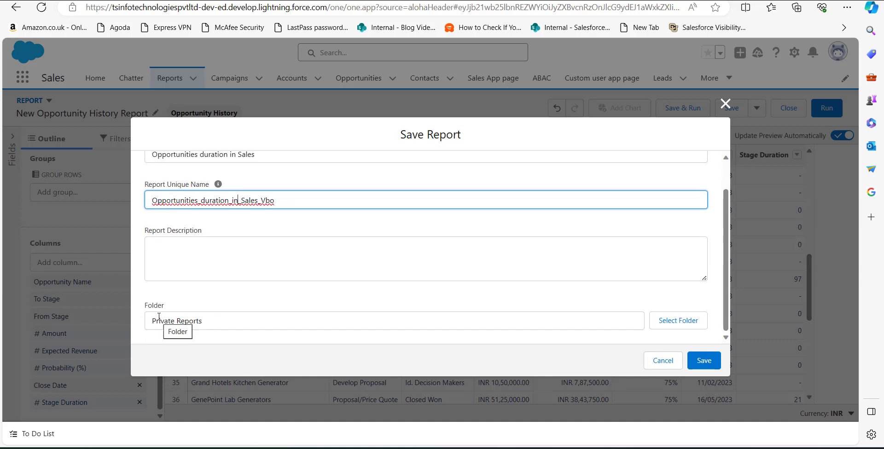
left_click(673, 322)
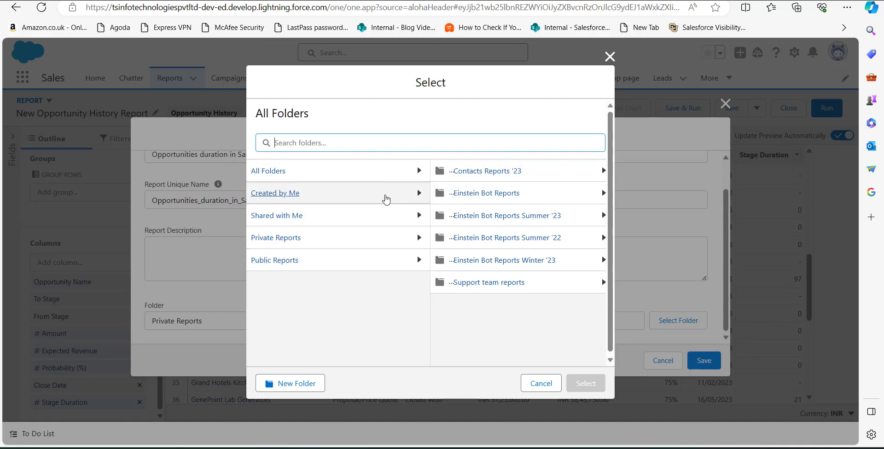
left_click(289, 266)
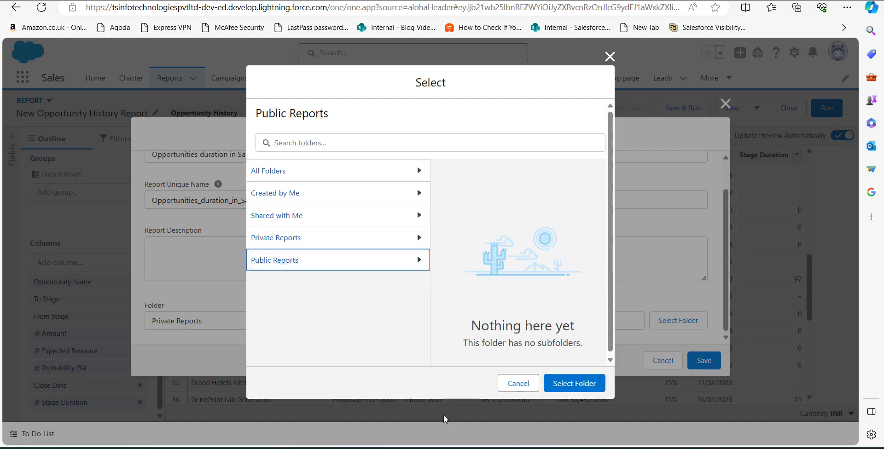
left_click(582, 390)
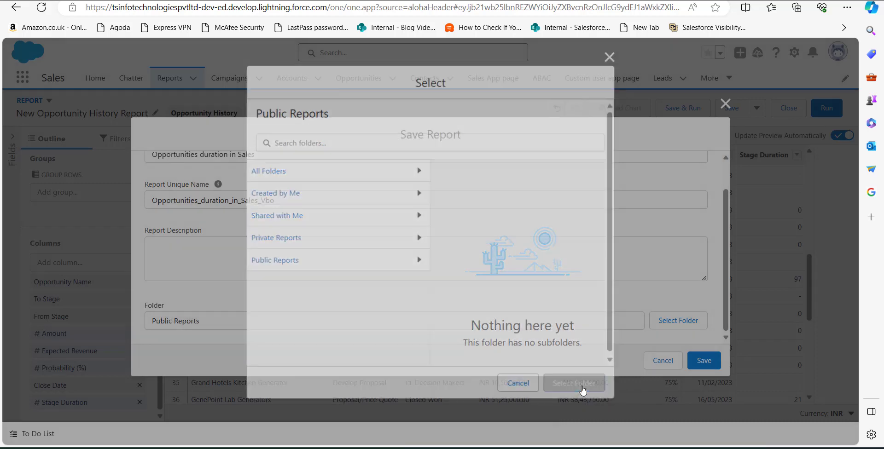
left_click(704, 362)
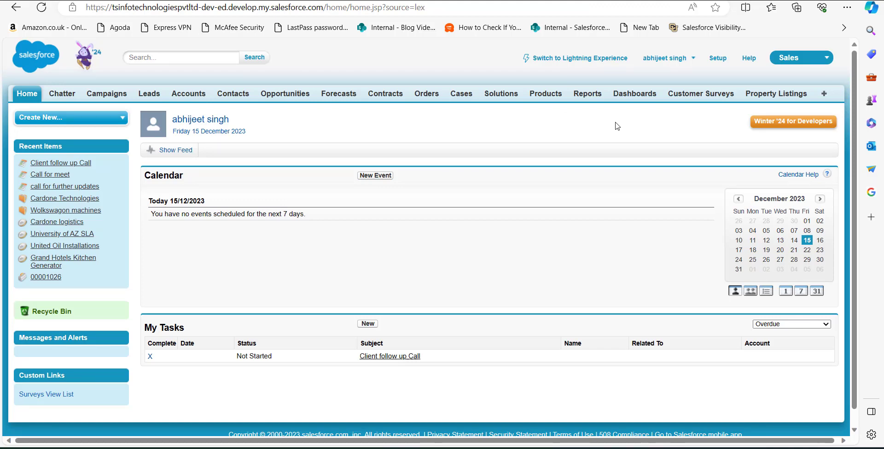
In Salesforce Classic, create a new report of the Opportunity History type under Opportunities
left_click(587, 93)
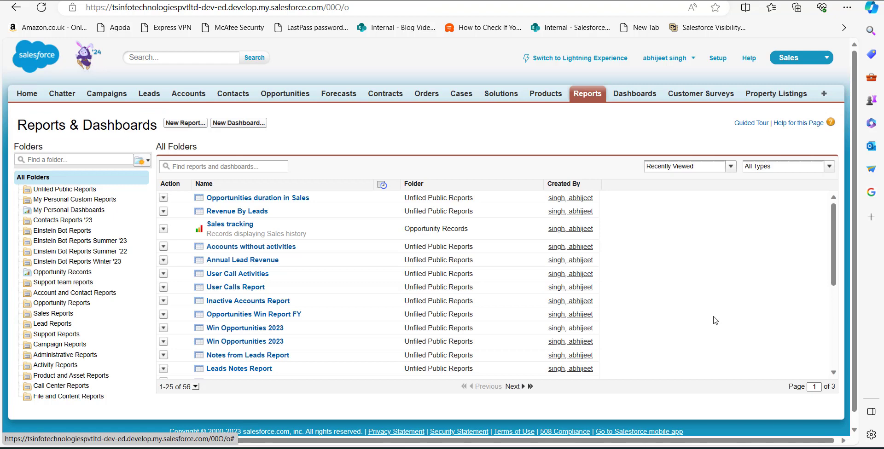
left_click(197, 124)
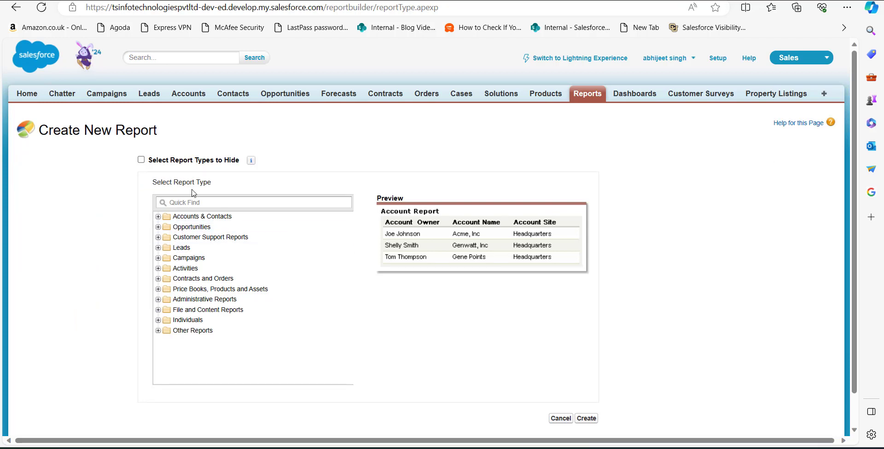
left_click(157, 227)
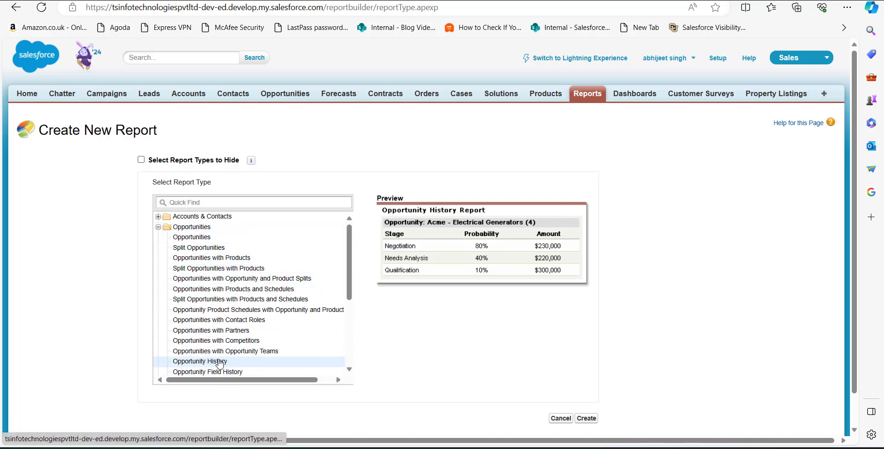
left_click(590, 422)
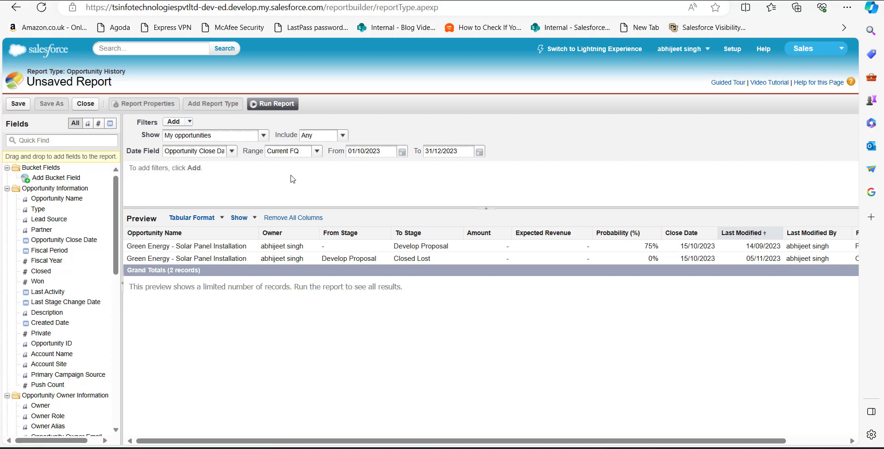
Set the Classic report's Show filter to All opportunities
left_click(263, 135)
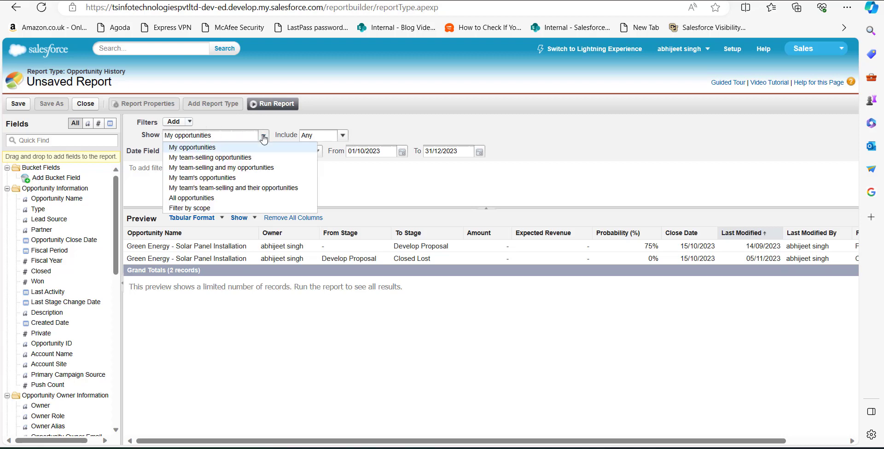
left_click(202, 197)
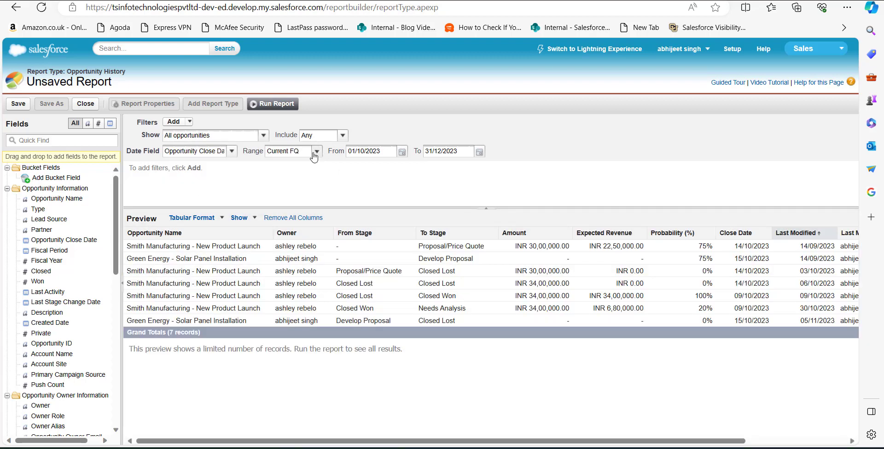
Set the date range of the opportunity close date filter to All Time
left_click(314, 153)
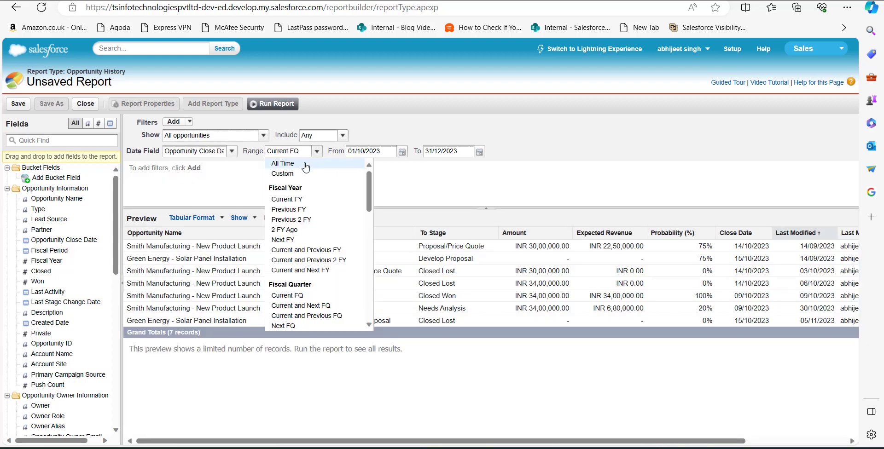
left_click(316, 164)
left_click(317, 152)
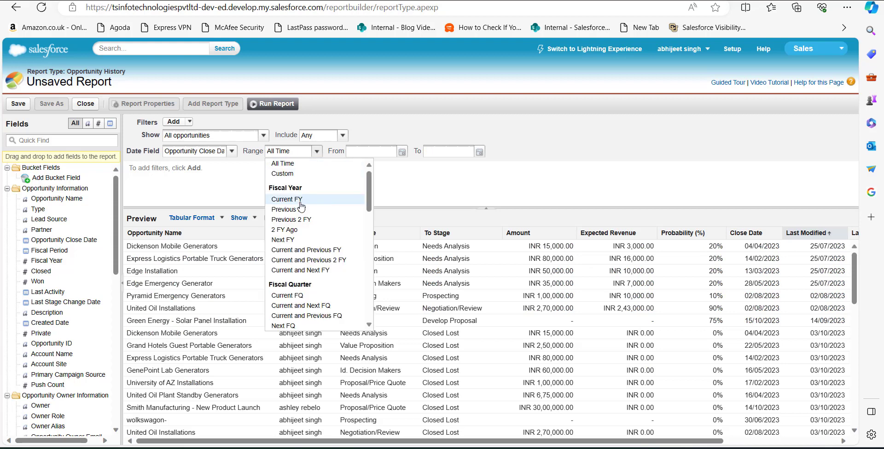
left_click(435, 191)
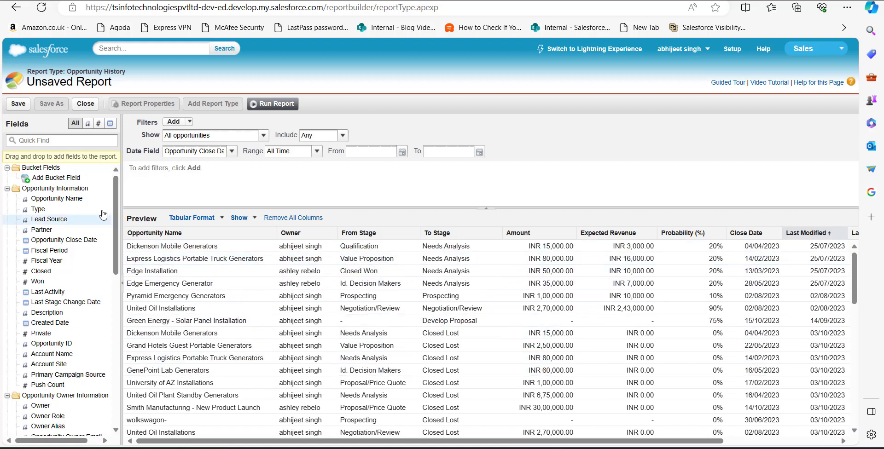
Find the Stage Duration field by searching for "stage" and add it as a column between Owner and From Stage
left_click(58, 144)
type("stage")
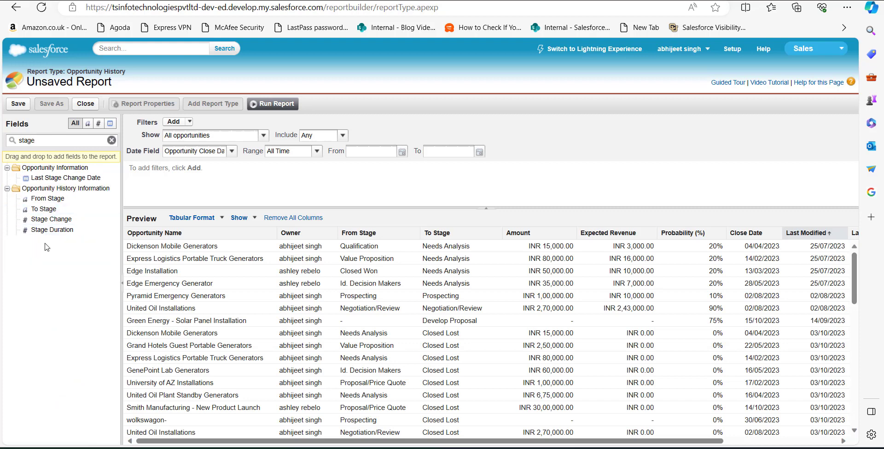
left_click(41, 232)
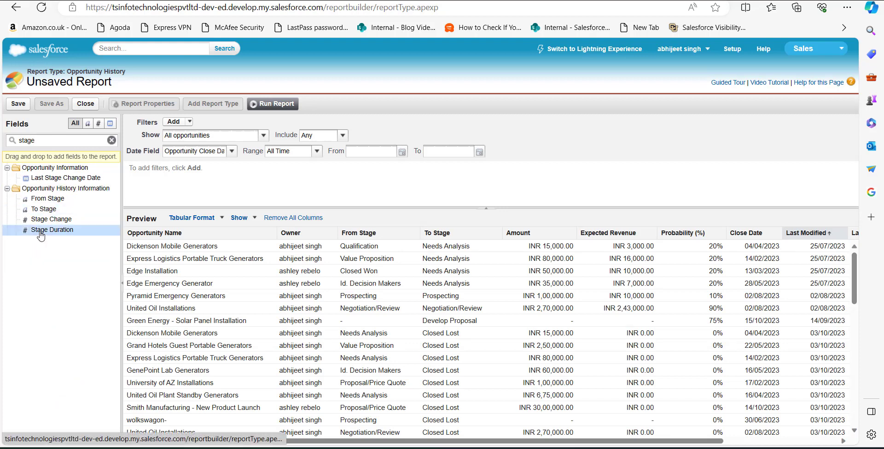
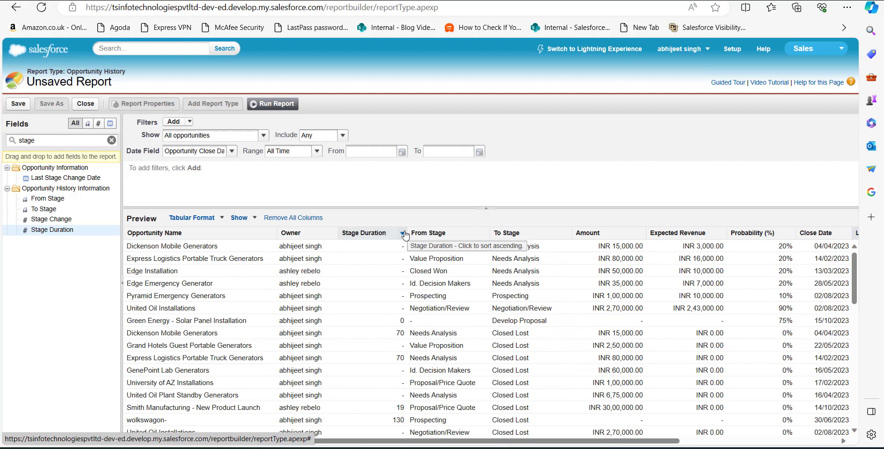
Summarize the Stage Duration column by Sum and Average
left_click(403, 234)
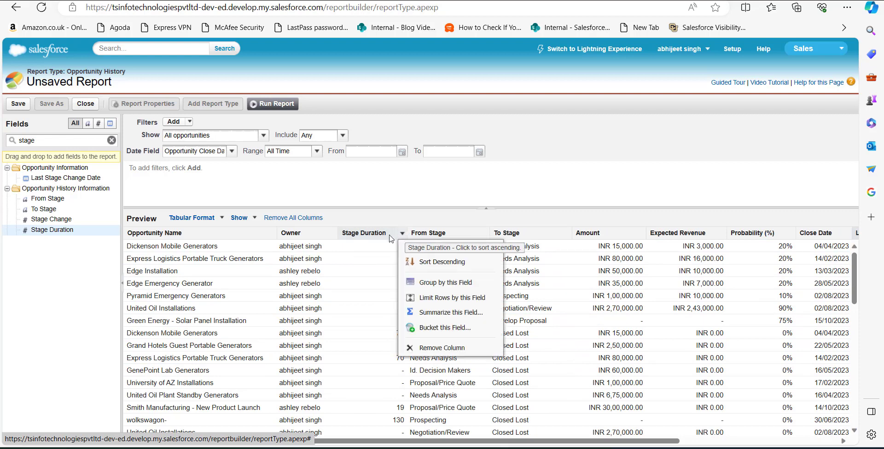
left_click(432, 313)
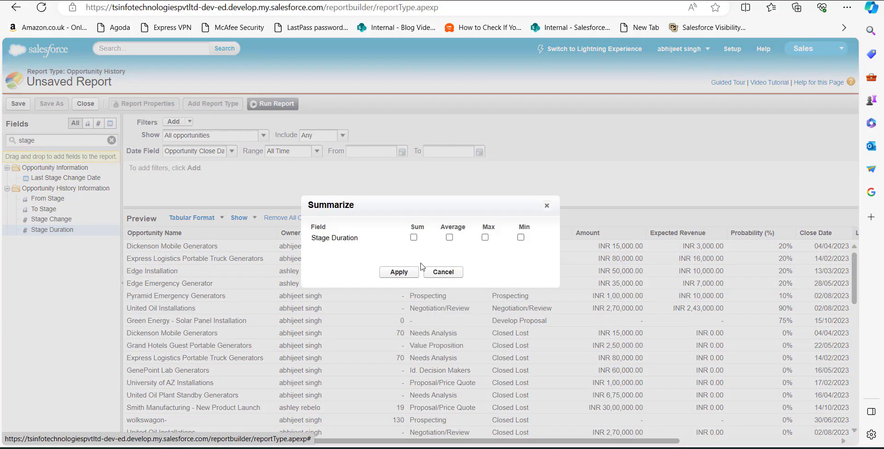
left_click(413, 238)
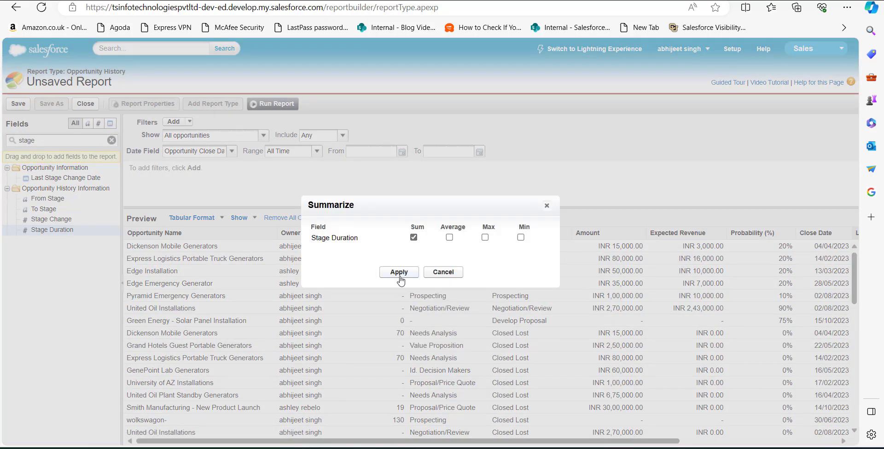
left_click(449, 238)
left_click(398, 272)
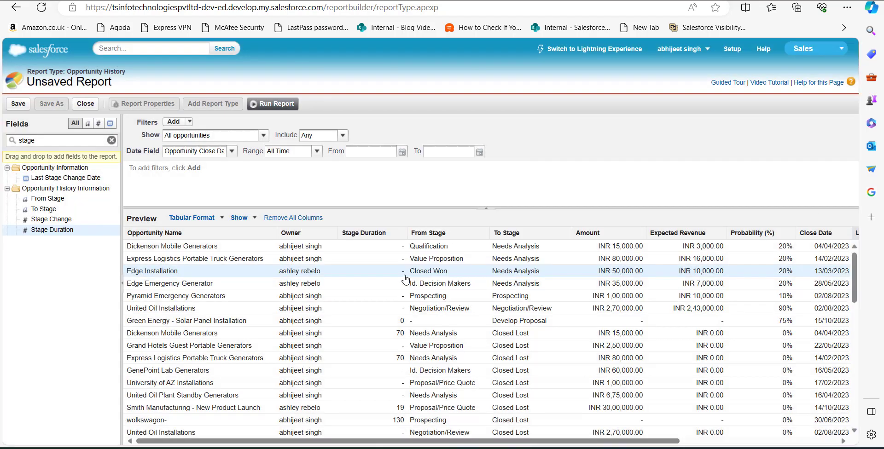
scroll(734, 347, "down", 3)
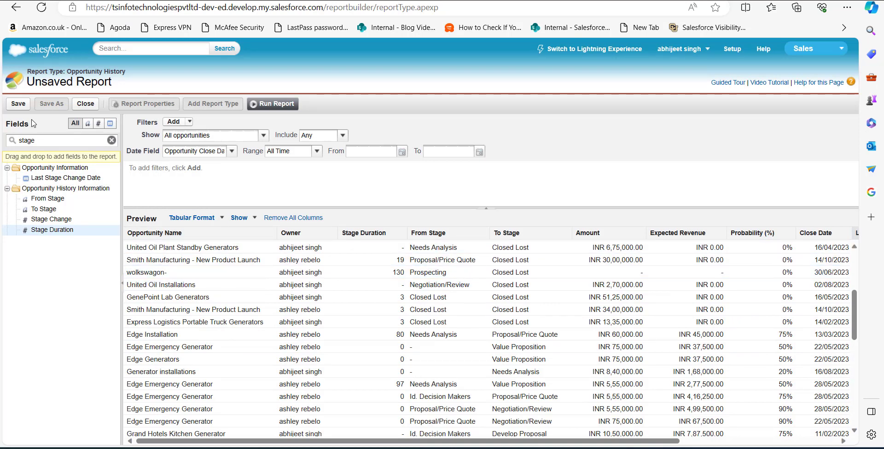
Begin saving the report, naming it "Stage duration report of Opportunities" and letting its unique name fill in
left_click(19, 104)
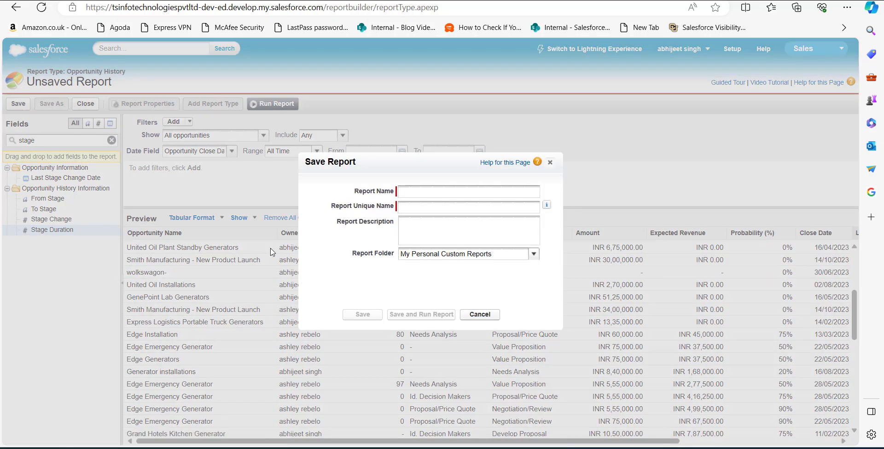
left_click(455, 189)
type("Stage duration report of Opportunities")
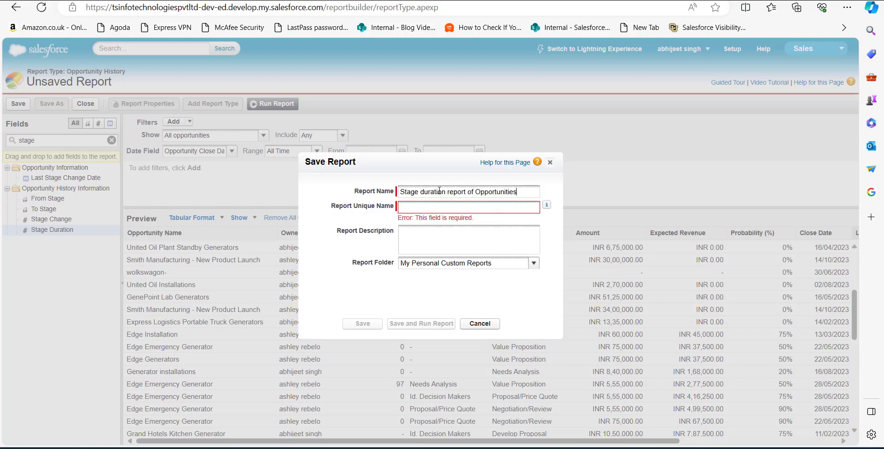
left_click(498, 211)
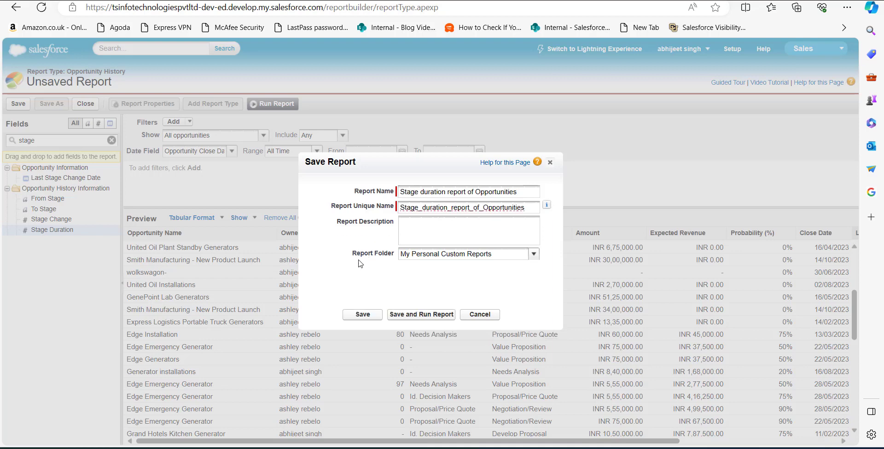
Choose Unfiled Public Reports as the report's folder, then save and run the report and review its Stage Duration totals
left_click(534, 256)
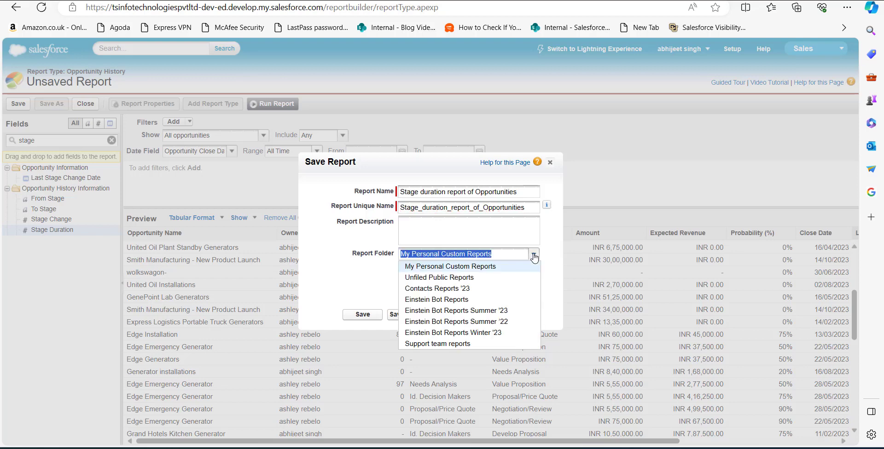
left_click(503, 278)
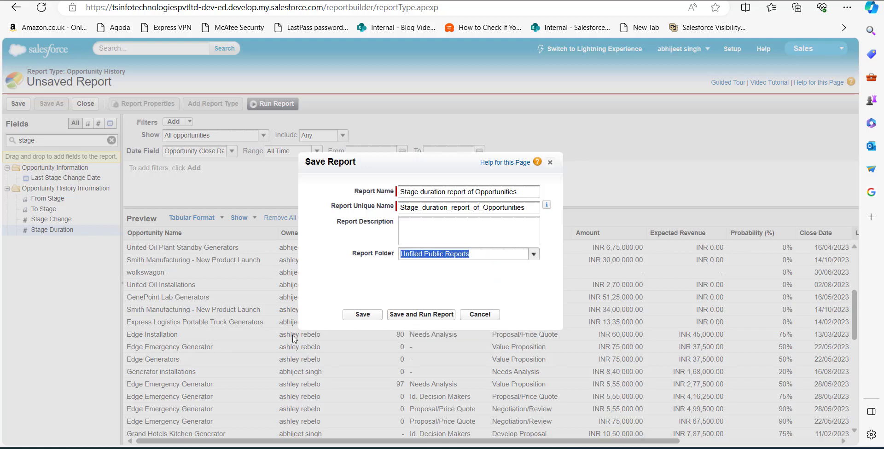
left_click(410, 314)
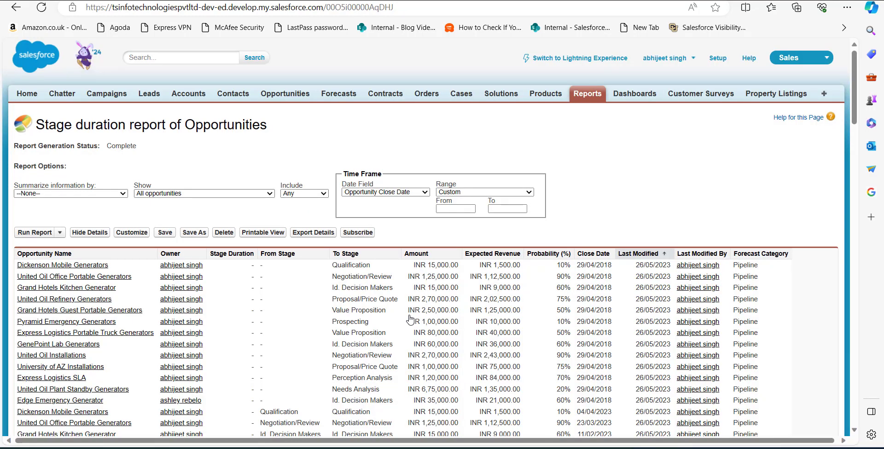
scroll(409, 319, "down", 1)
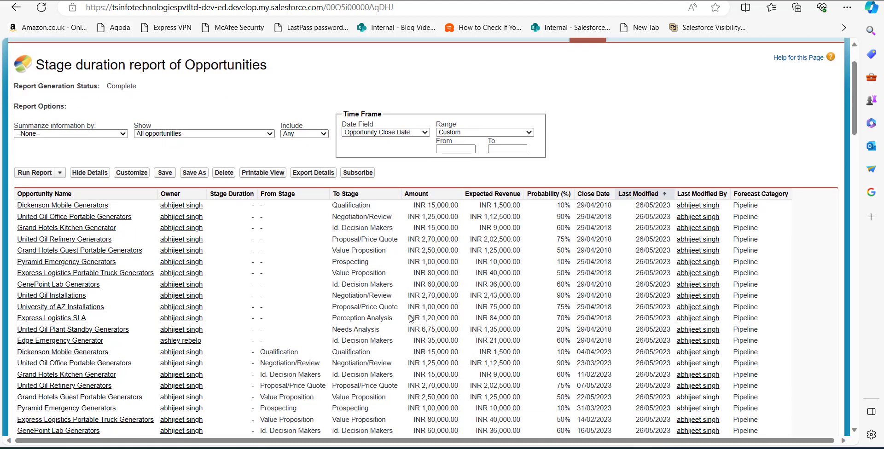
scroll(410, 318, "down", 2)
scroll(410, 318, "down", 20)
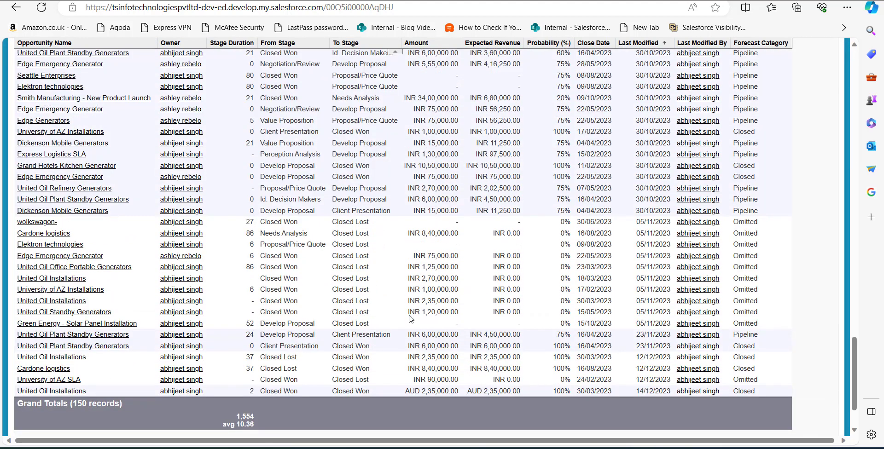
scroll(410, 318, "down", 1)
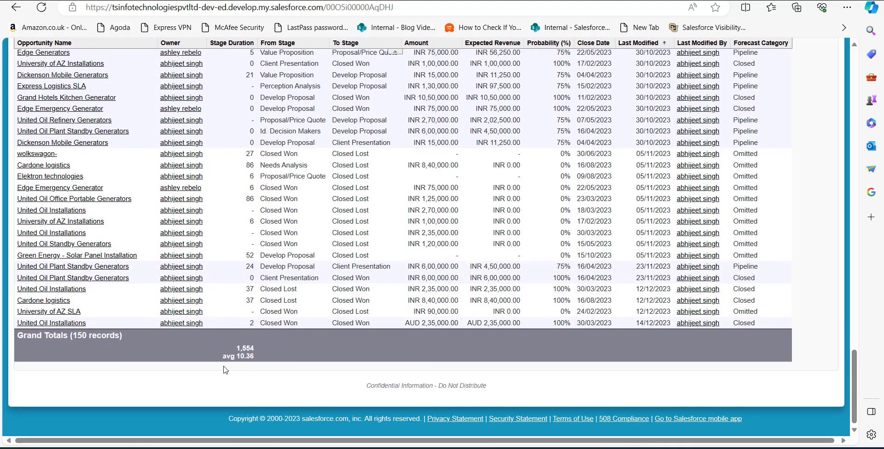